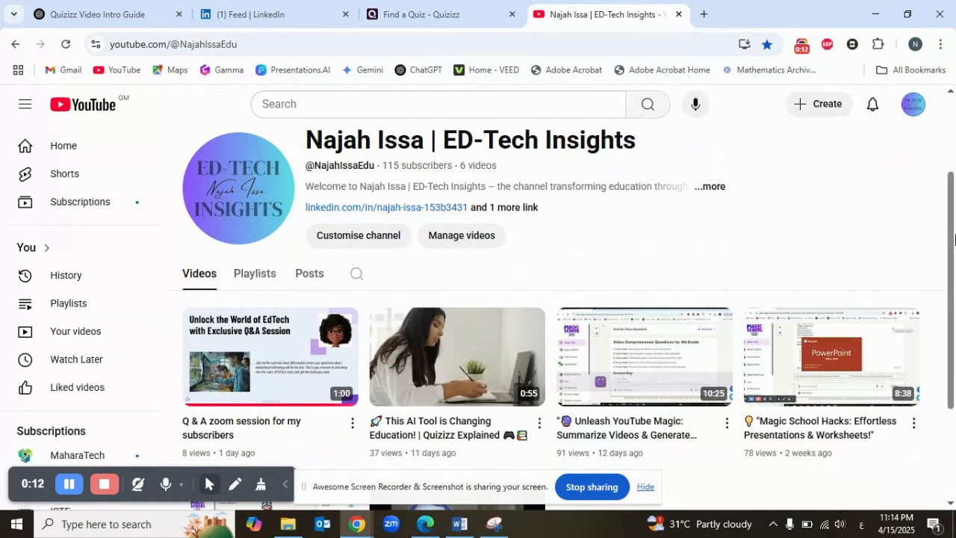
Look through the videos on the ED-Tech Insights YouTube channel page
left_click_drag(955, 238, 955, 288)
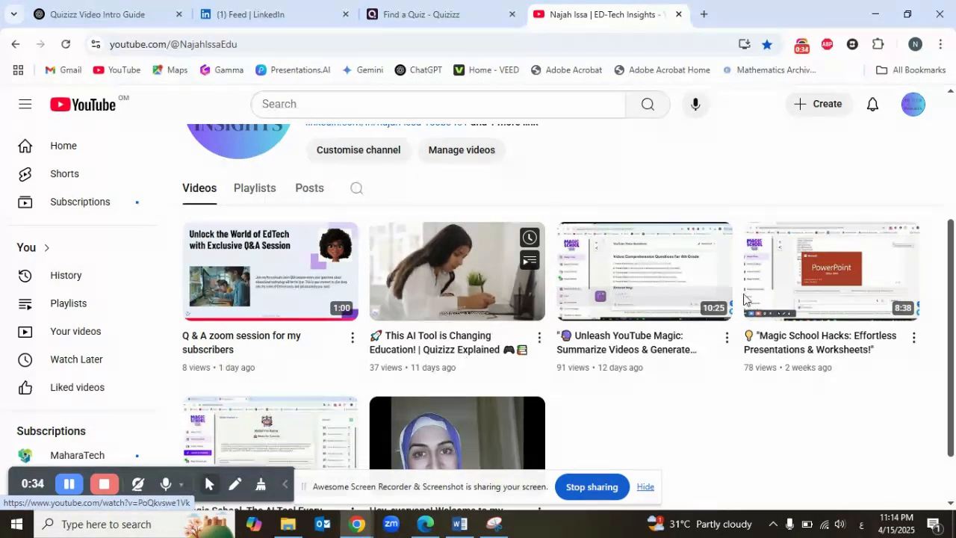
left_click_drag(952, 284, 954, 164)
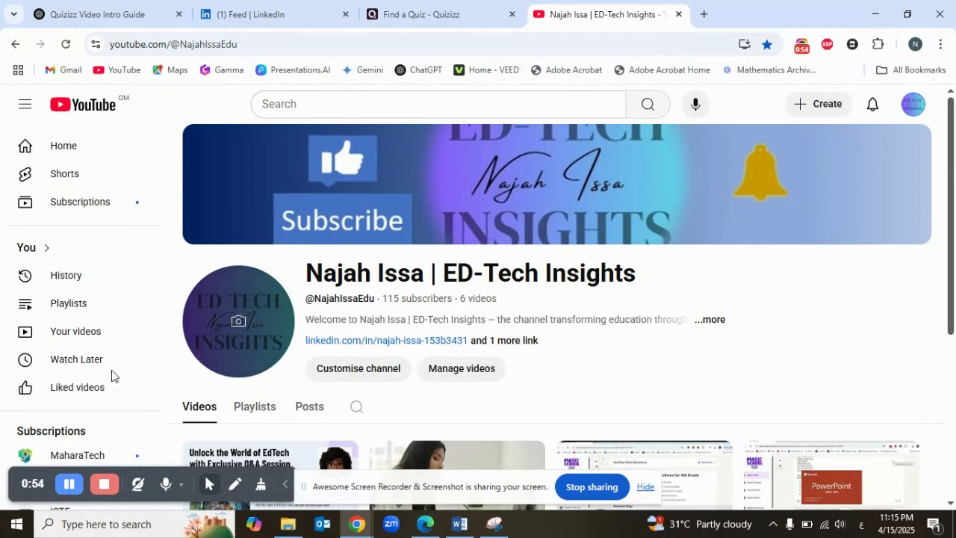
Switch to the Quizizz home page and highlight its quizizz.com web address
key("ctrl+shift+Tab")
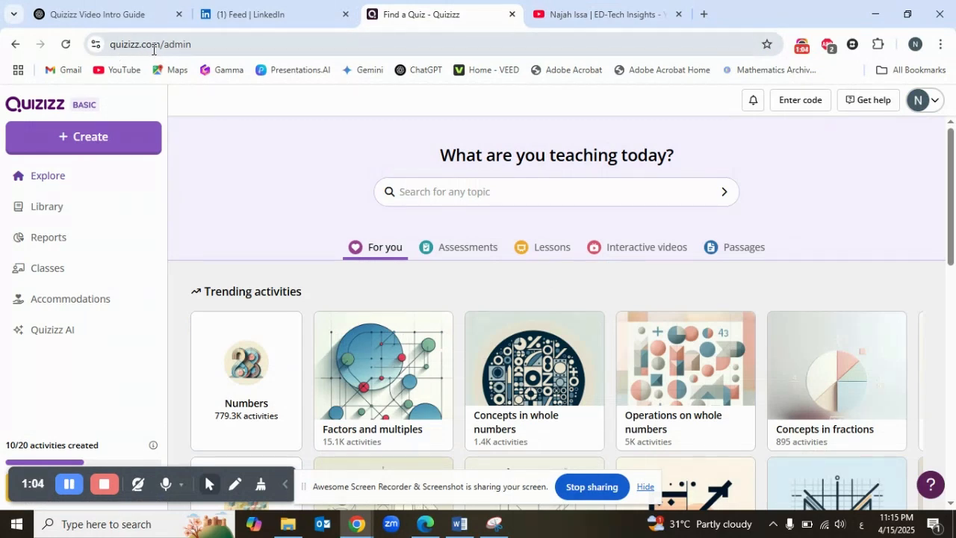
left_click_drag(112, 43, 160, 42)
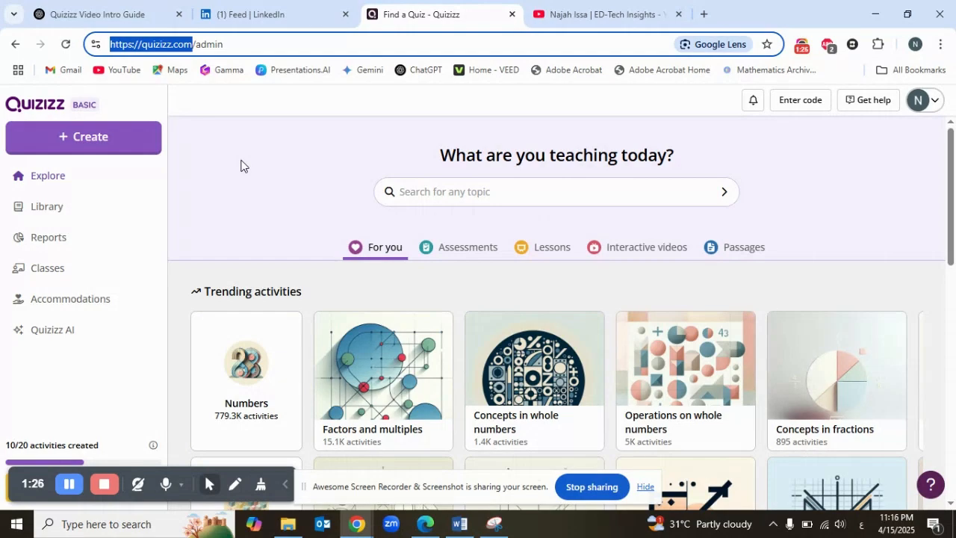
mouse_move(954, 161)
left_mouse_down()
mouse_move(955, 247)
mouse_move(955, 146)
left_mouse_up()
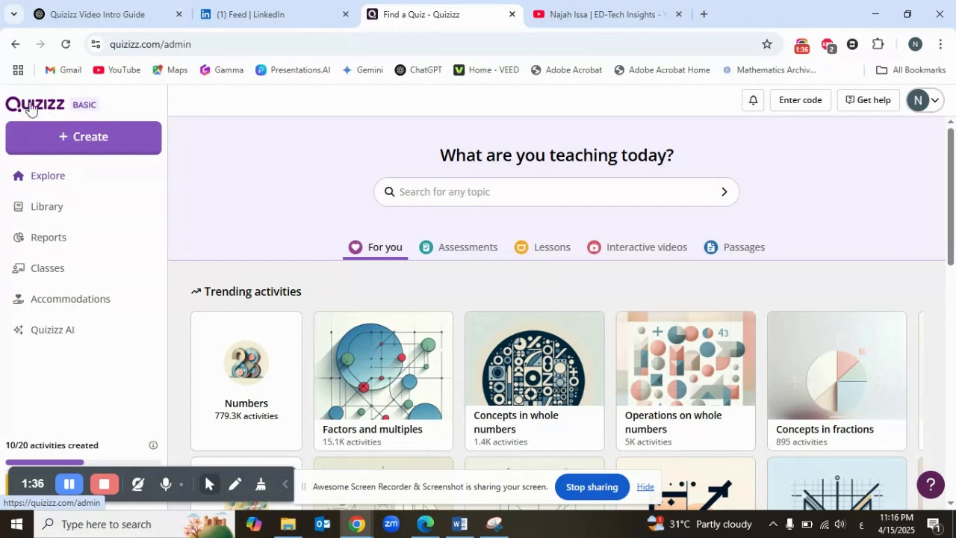
left_click(80, 138)
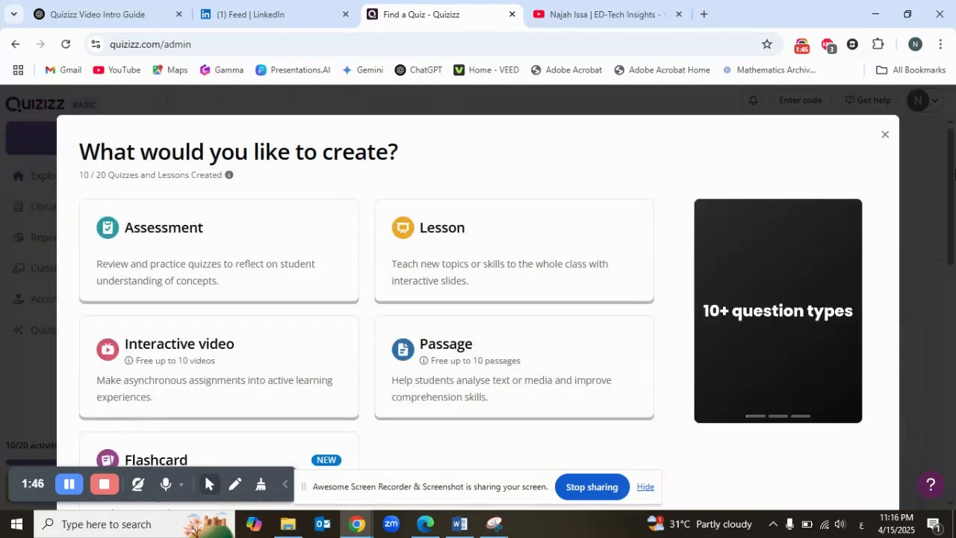
key("ctrl+a")
left_click(905, 184)
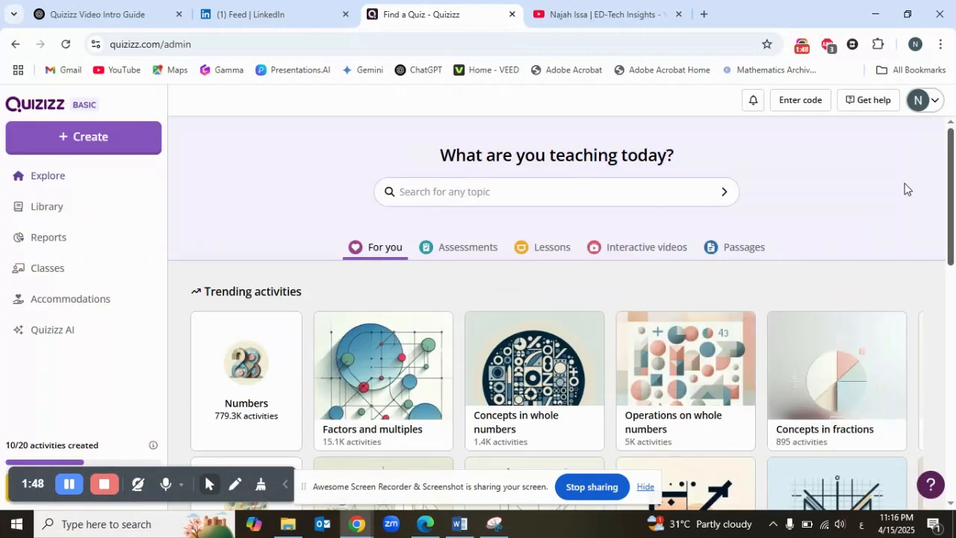
Start creating a new assessment in Quizizz and choose to generate it with AI
left_click(117, 148)
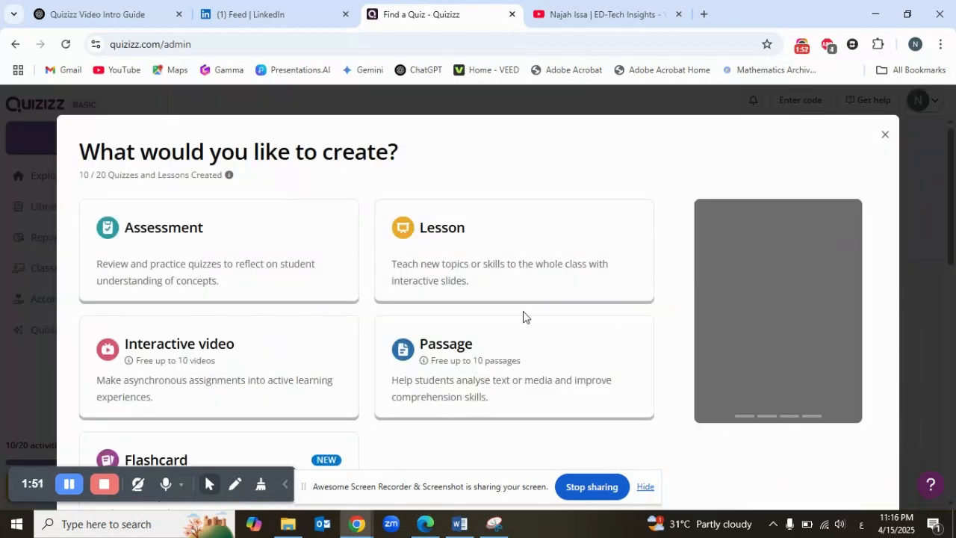
left_click(646, 487)
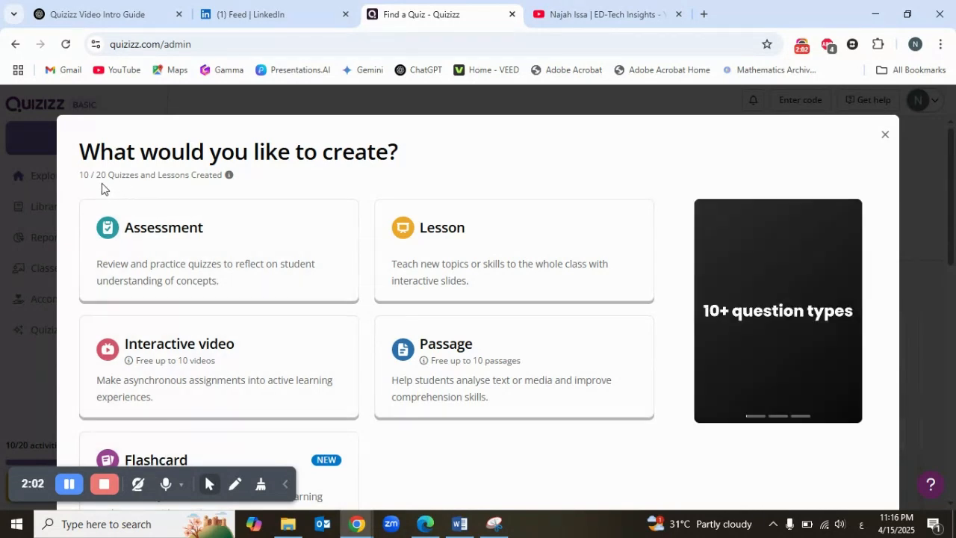
mouse_move(228, 182)
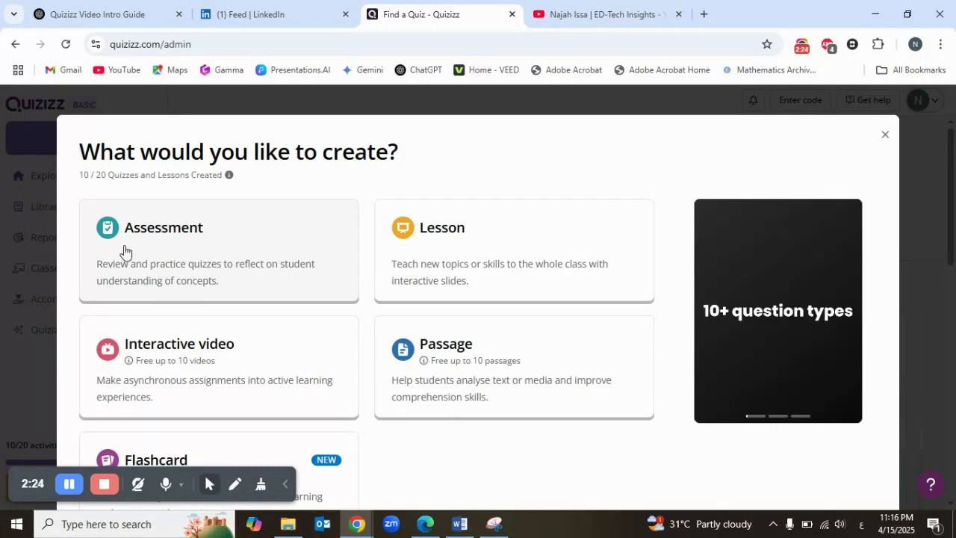
left_click(181, 230)
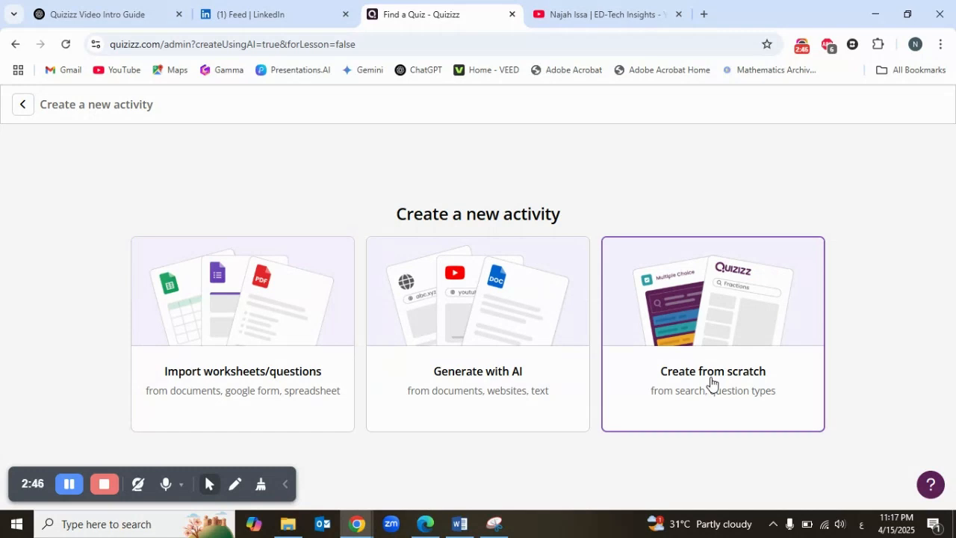
left_click(504, 375)
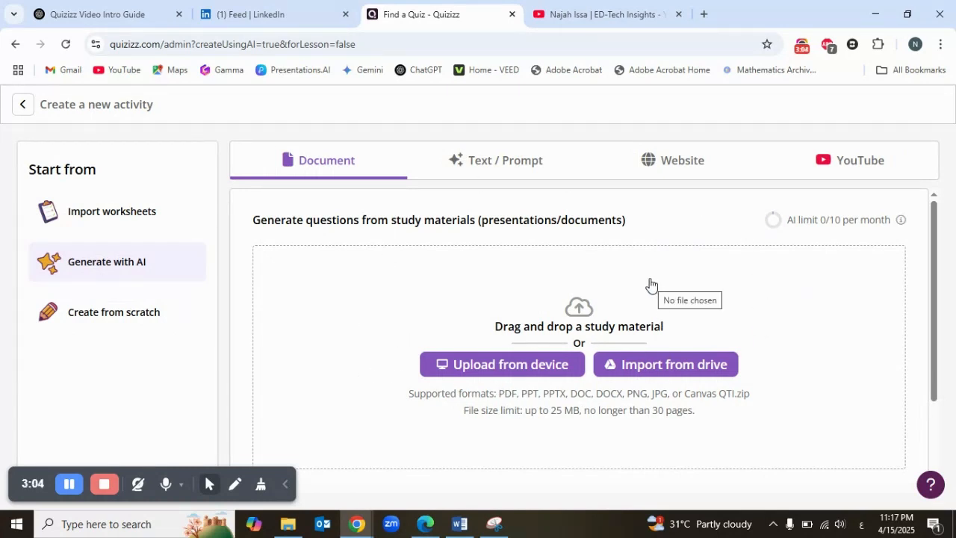
Use YouTube as the source, search for "pythagorean theorem" and select the video "An Introduction to the Pythagorean Theorem"
left_click(860, 166)
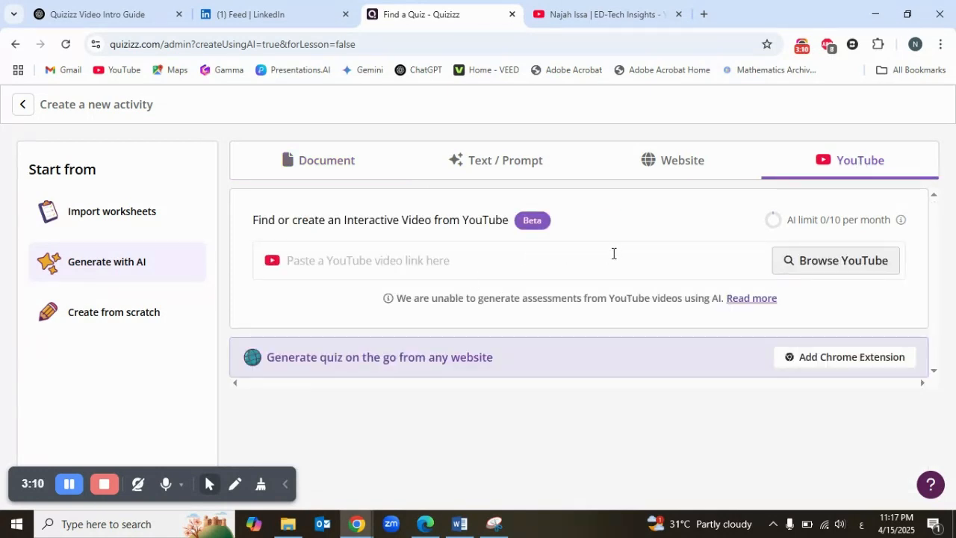
left_click(811, 268)
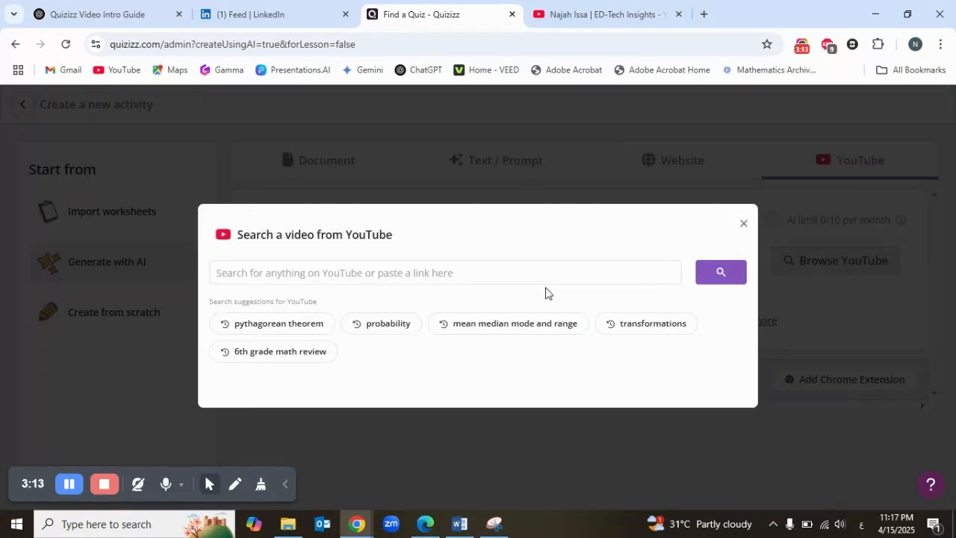
left_click(293, 331)
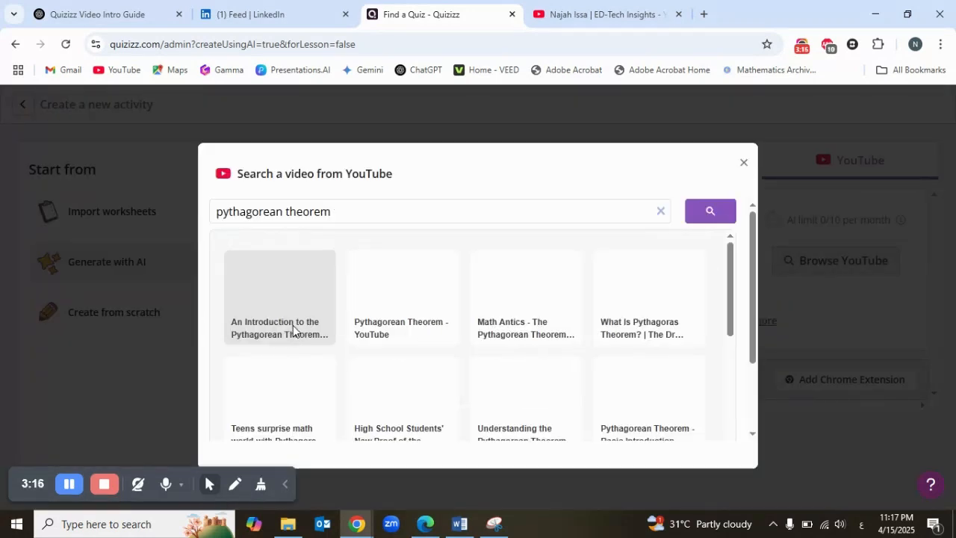
left_click(251, 312)
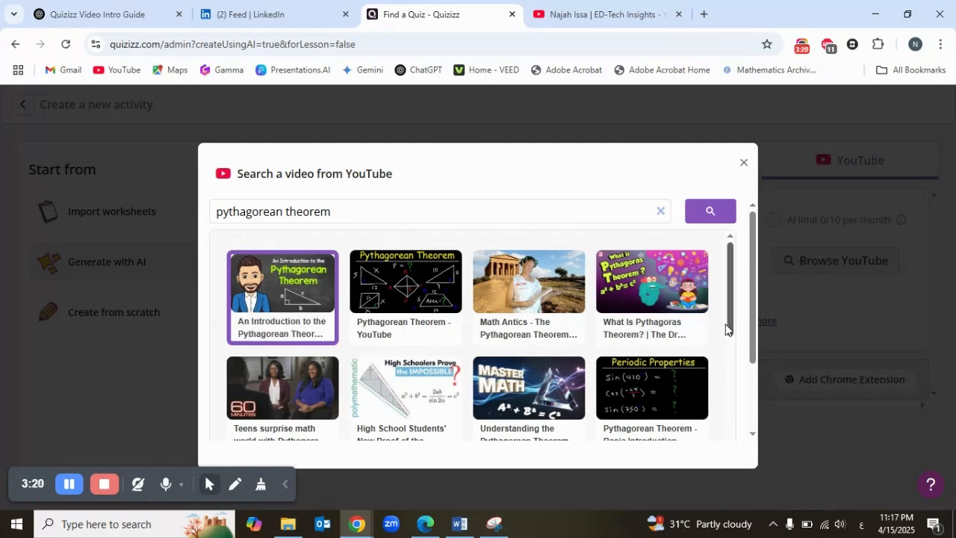
left_click_drag(752, 327, 751, 429)
left_click(711, 407)
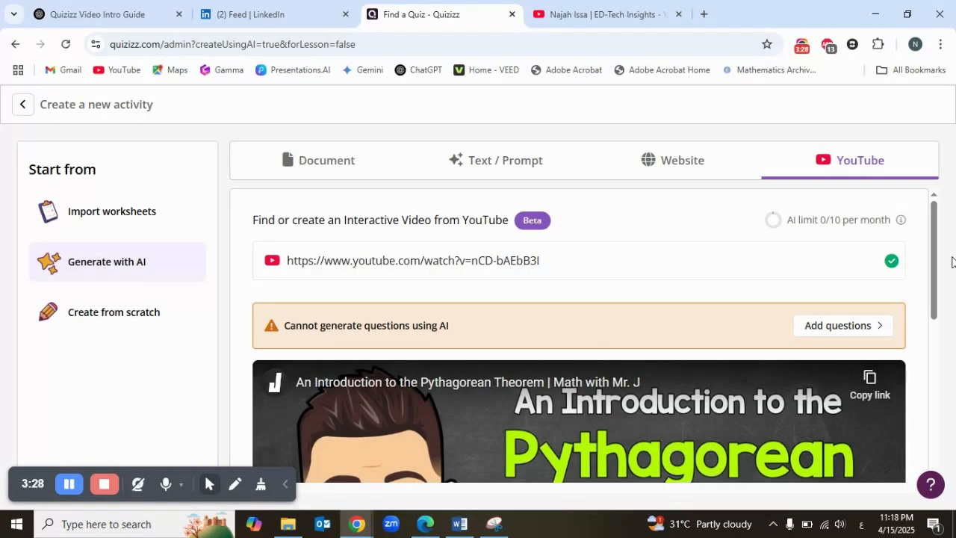
Open the selected video in the video quiz editor for adding questions and clear the recorder bar away from the timeline
left_click_drag(933, 265, 940, 431)
left_click(863, 375)
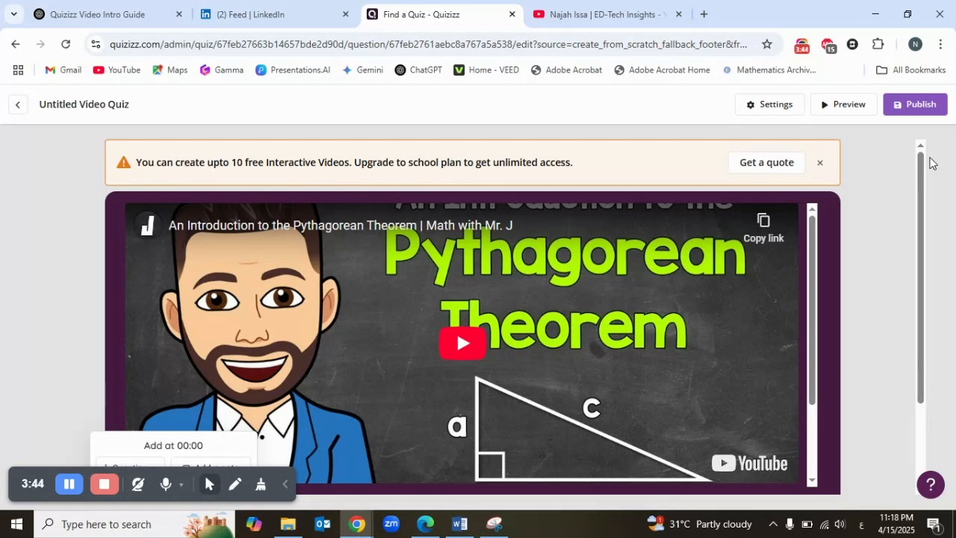
left_click_drag(925, 178, 931, 316)
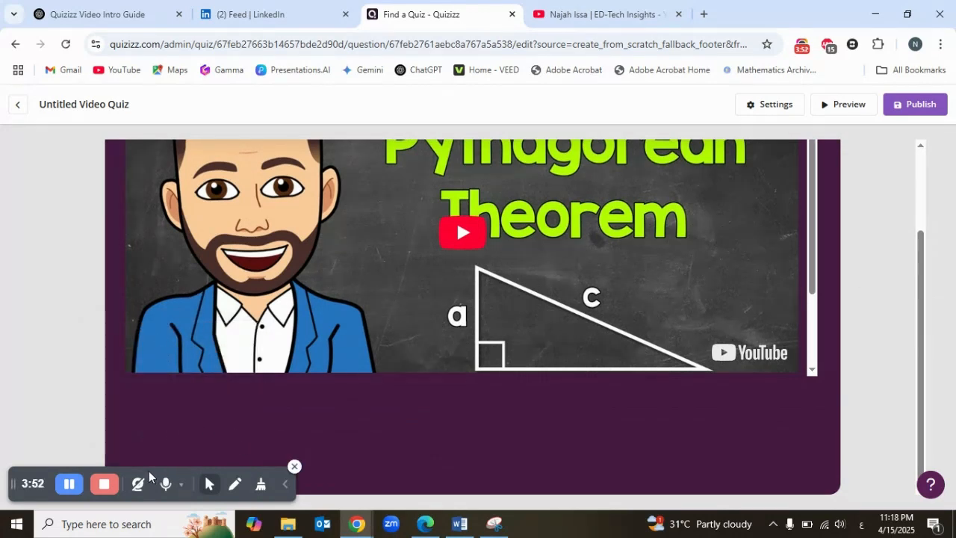
left_click_drag(46, 494, 34, 100)
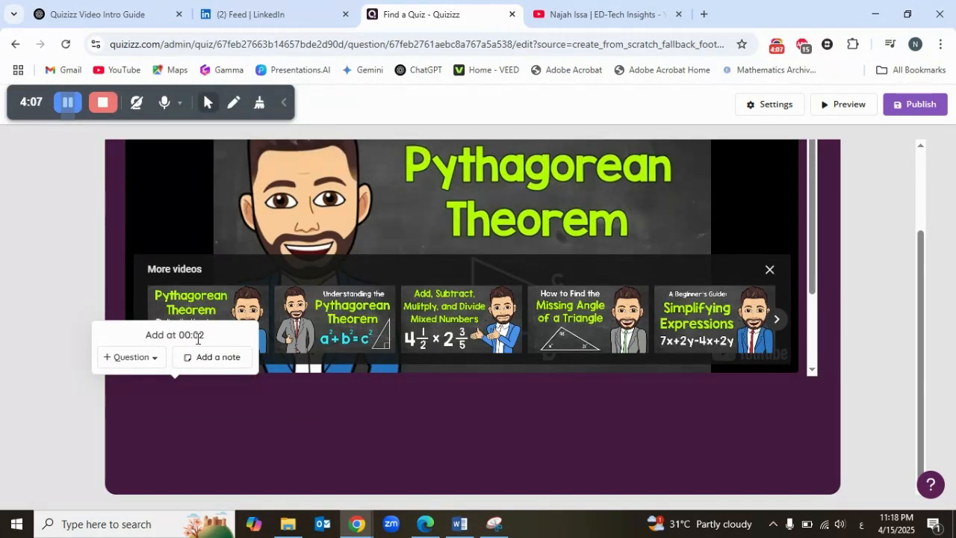
Add an Open Ended question at 03:41 in the video reading "state the converse of Pythagorean theory"
left_click_drag(206, 341, 180, 339)
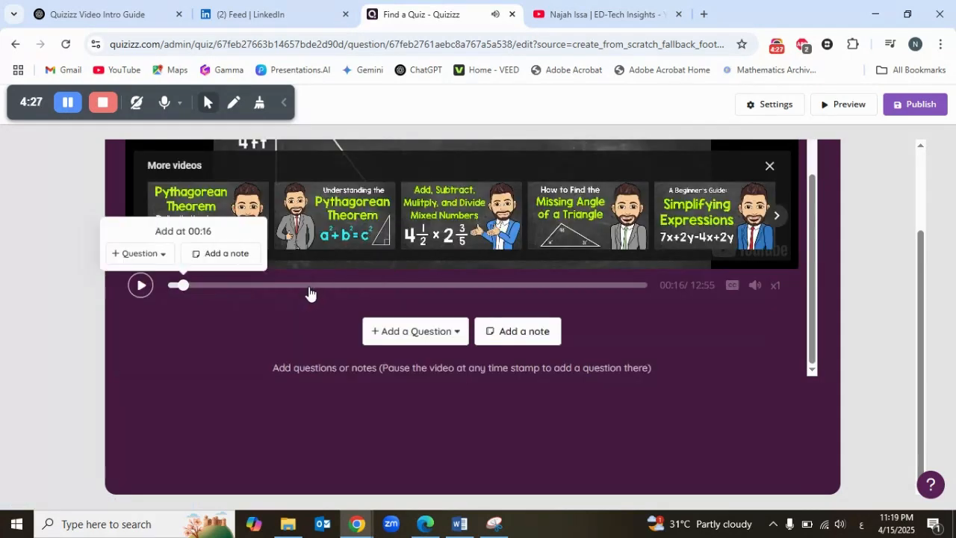
left_click(309, 290)
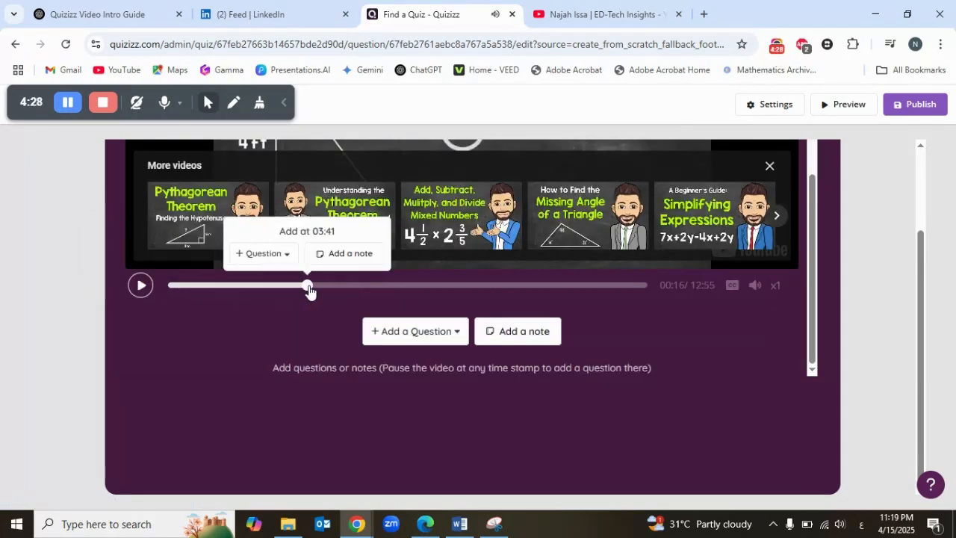
left_click(309, 290)
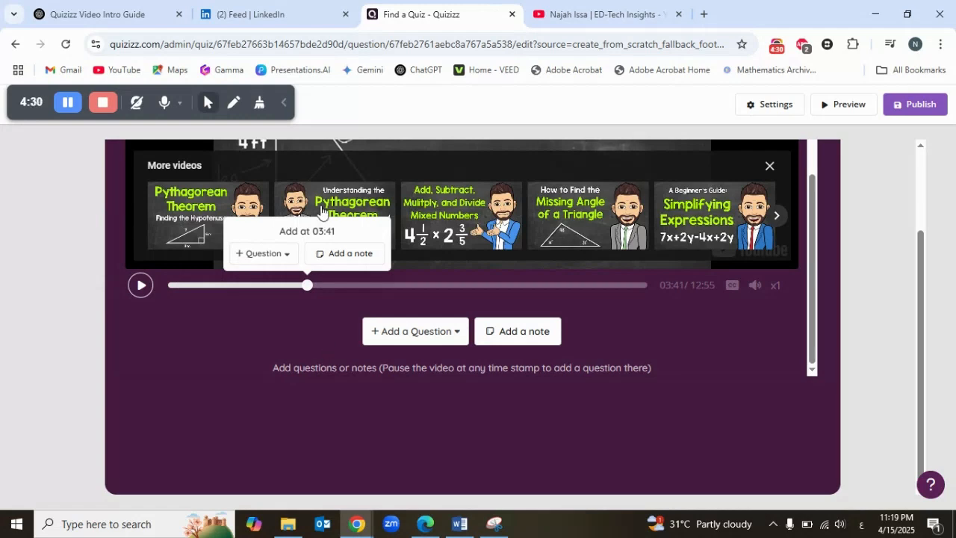
left_click(452, 337)
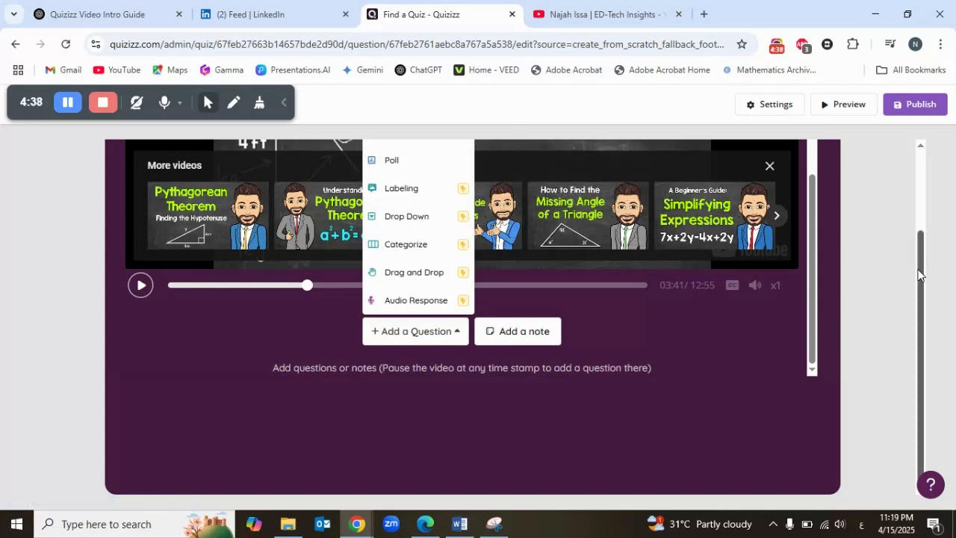
left_click_drag(924, 275, 923, 222)
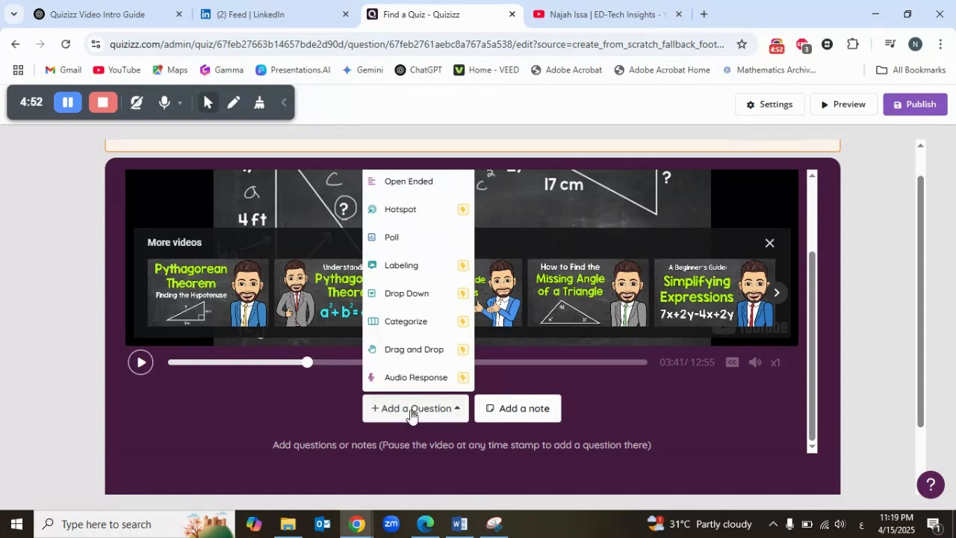
left_click(421, 187)
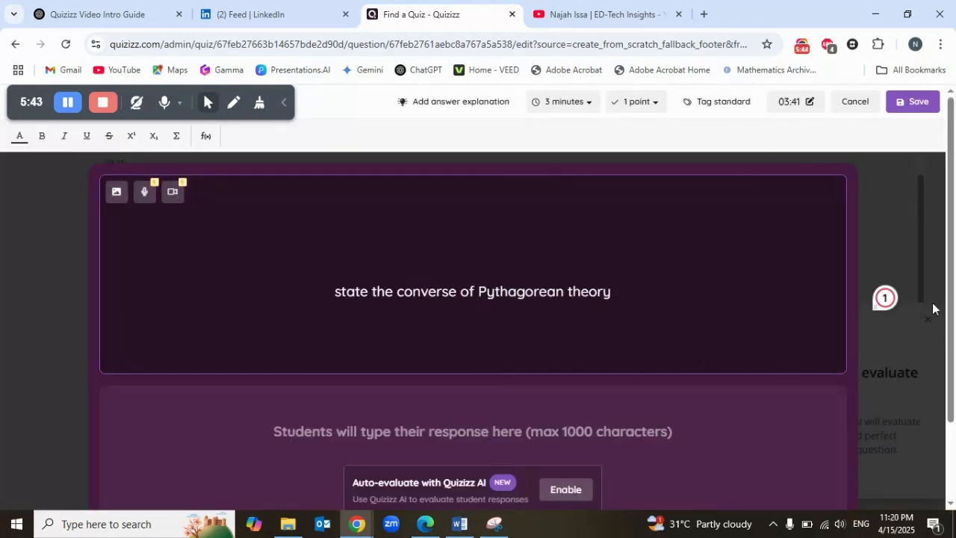
Enable auto-evaluation with Quizizz AI for the open-ended question, providing the answer key or evaluation criteria
scroll(947, 288, "down", 2)
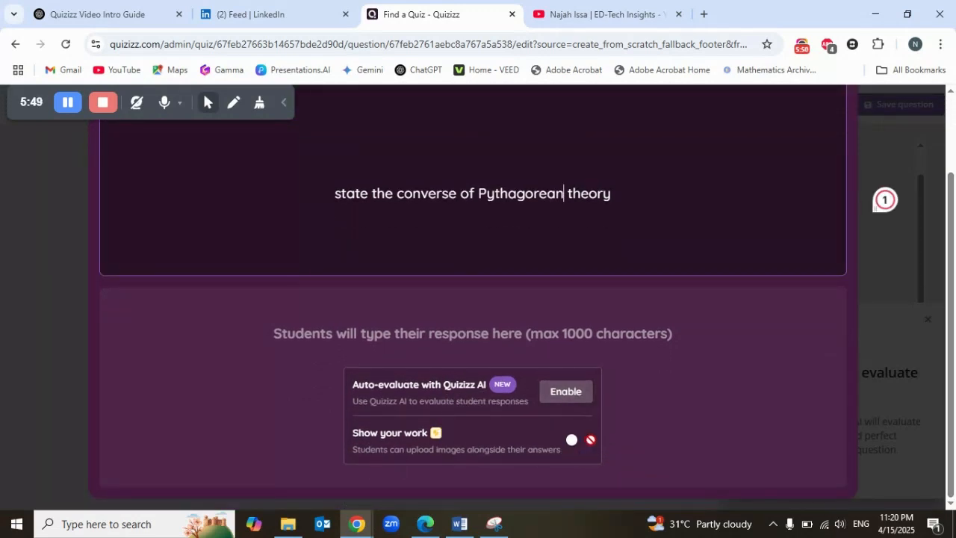
left_click(630, 301)
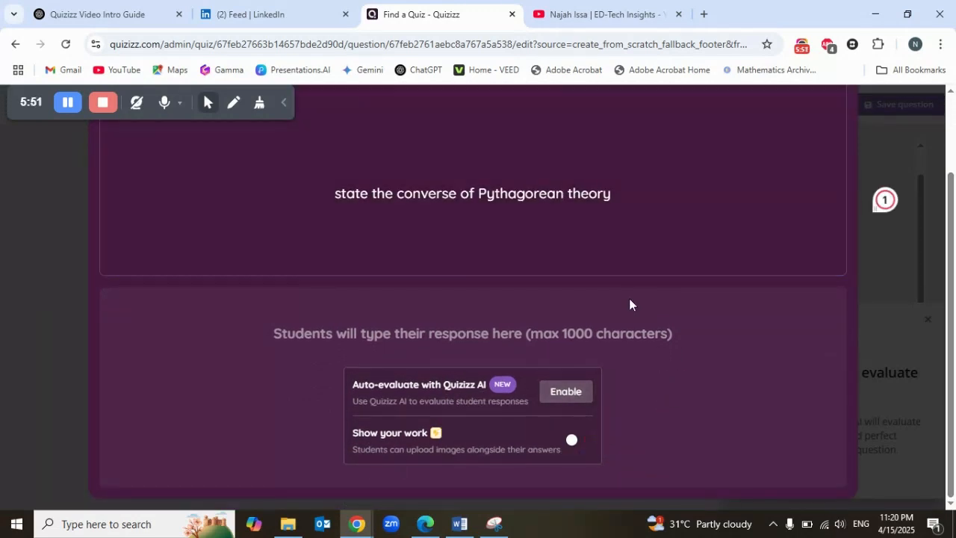
left_click(582, 393)
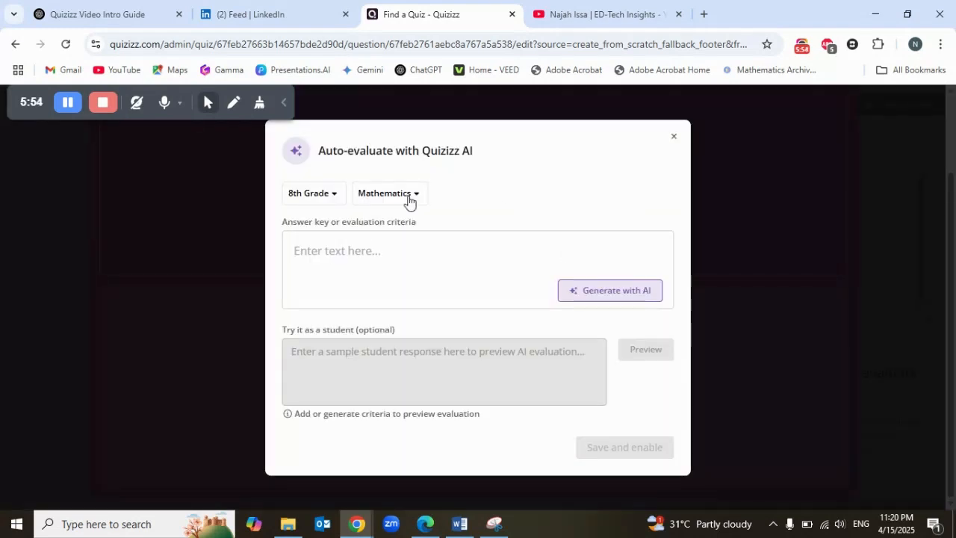
left_click(337, 252)
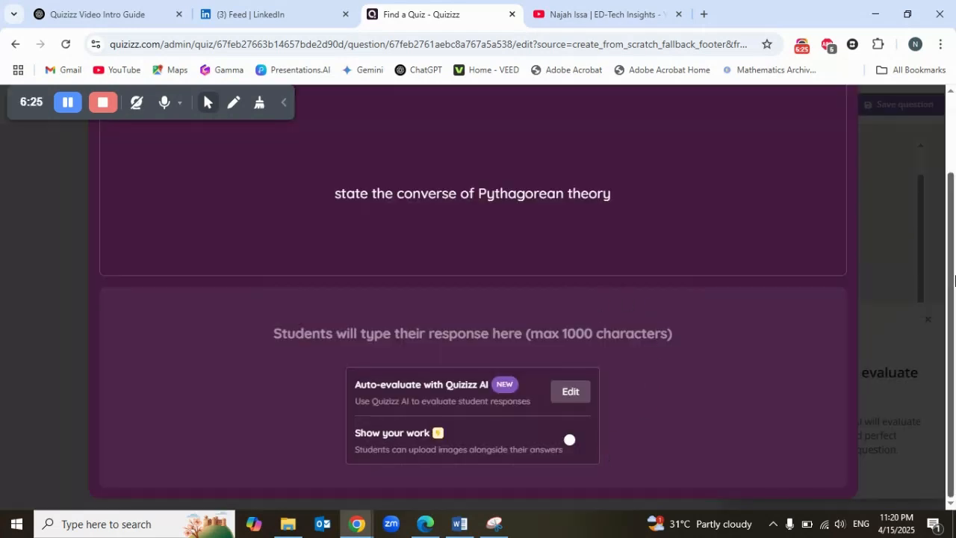
Save the open-ended question and preview the video quiz in the participant's view
left_click_drag(952, 245, 954, 159)
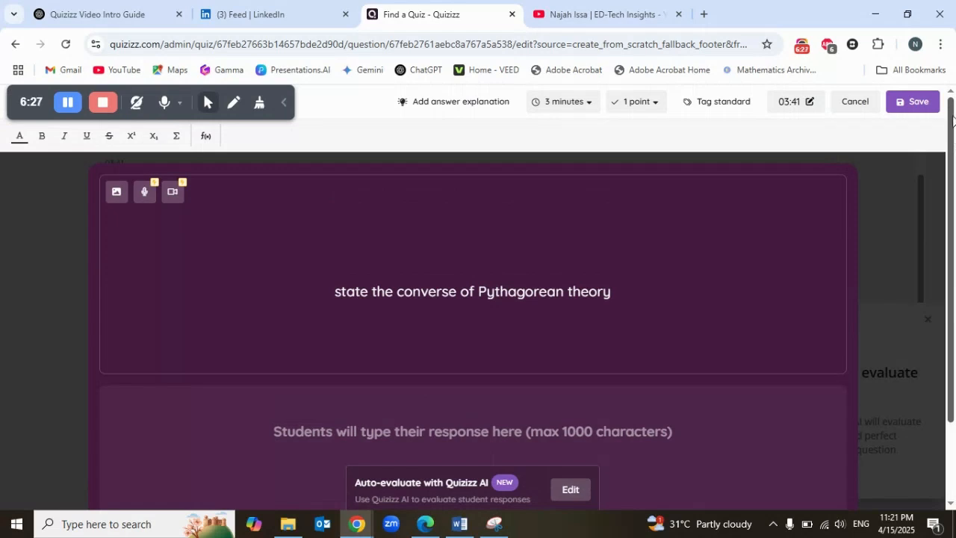
left_click(902, 102)
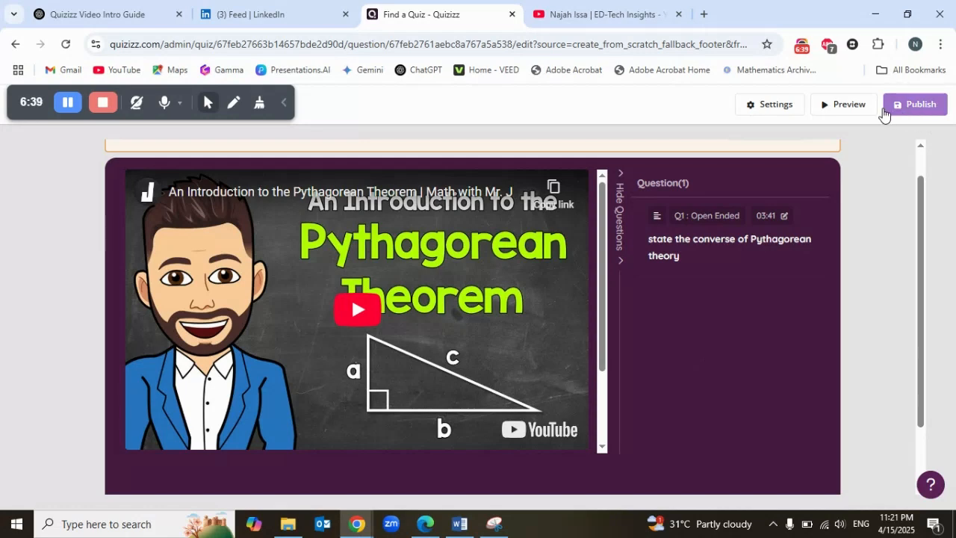
left_click(835, 106)
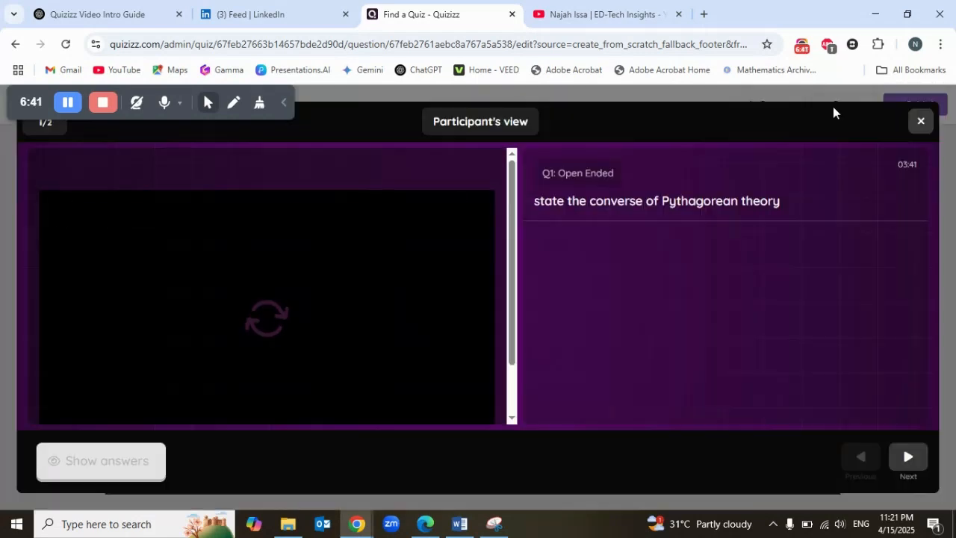